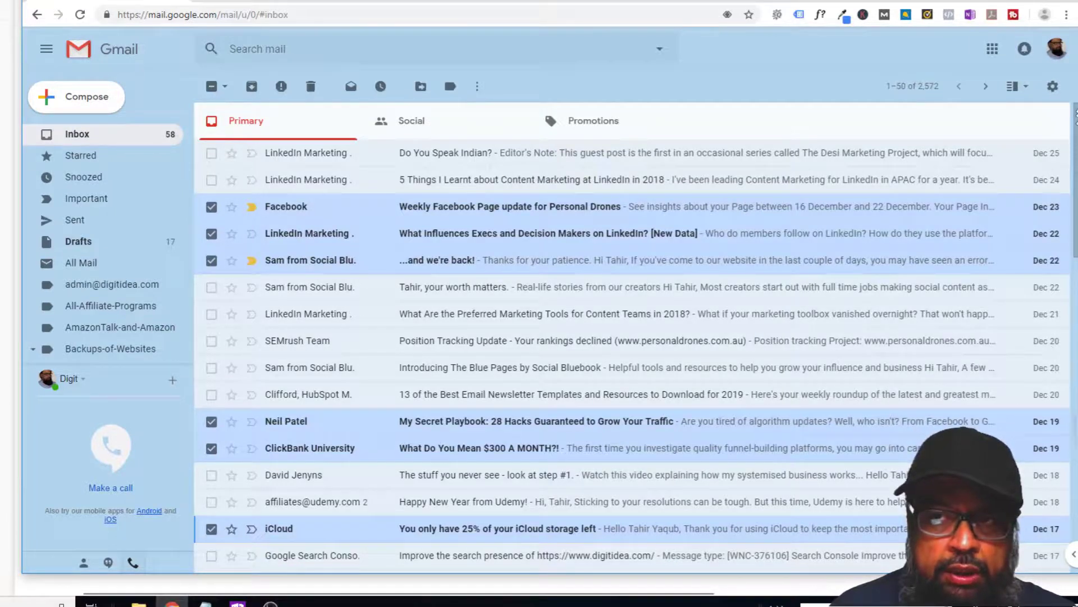
Step: Open Gmail Settings on the General tab and scroll to the enabled 'Keyboard shortcuts on' option
click(1055, 89)
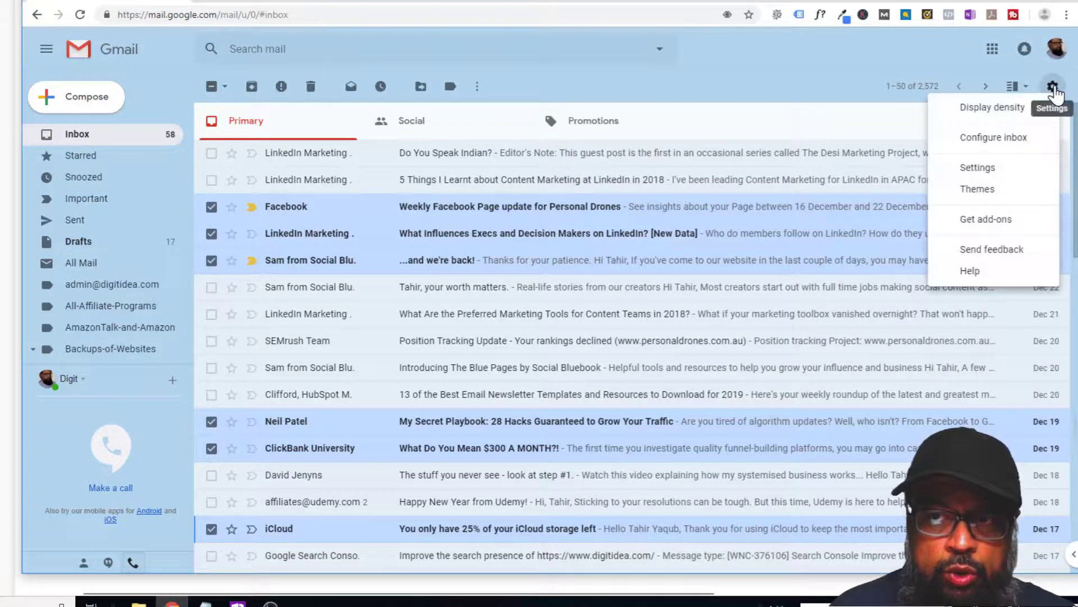
click(984, 179)
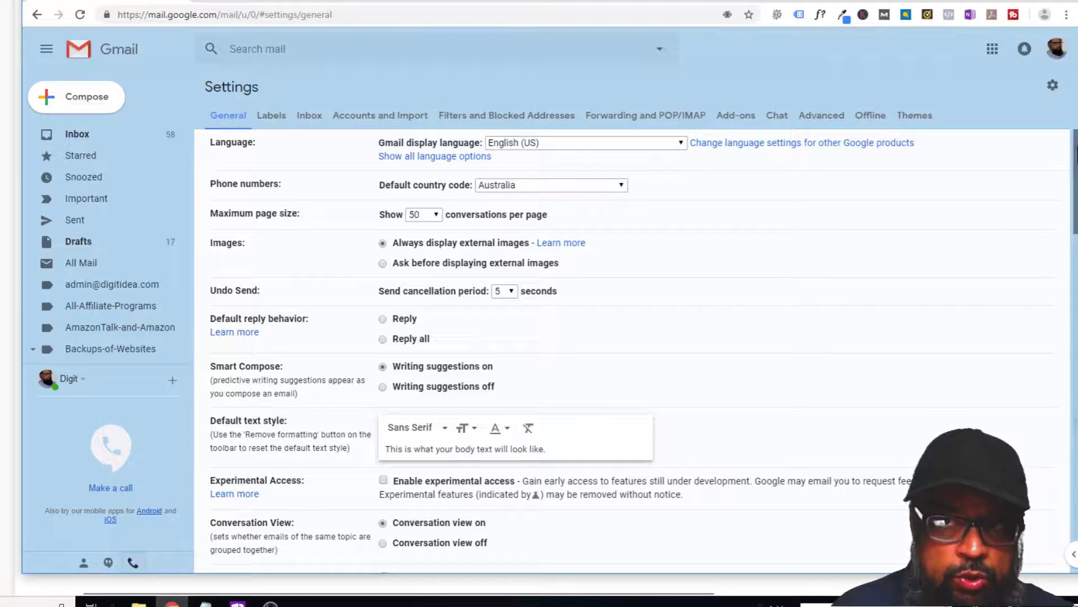
scroll(644, 350, down, 6)
scroll(349, 361, down, 5)
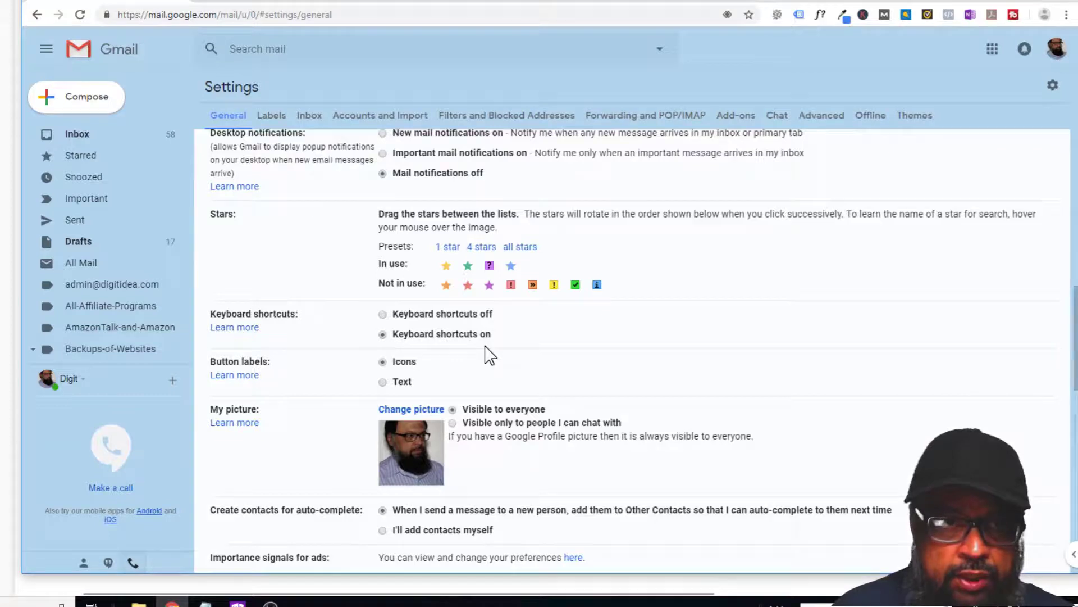
Step: Return to the inbox, view the keyboard shortcuts reference with ?, then close it
click(88, 145)
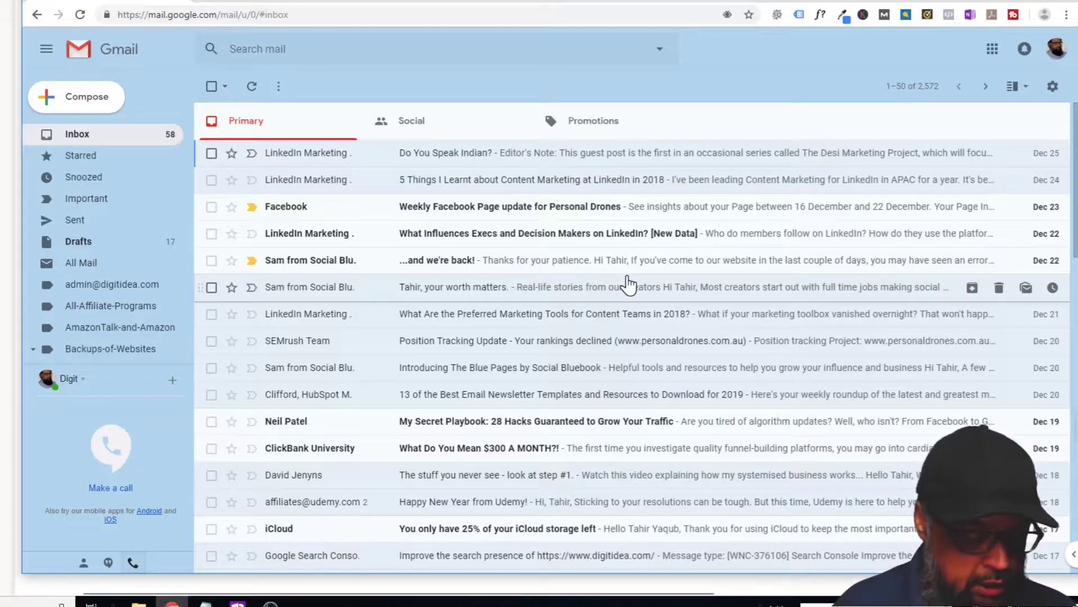
key(shift+slash)
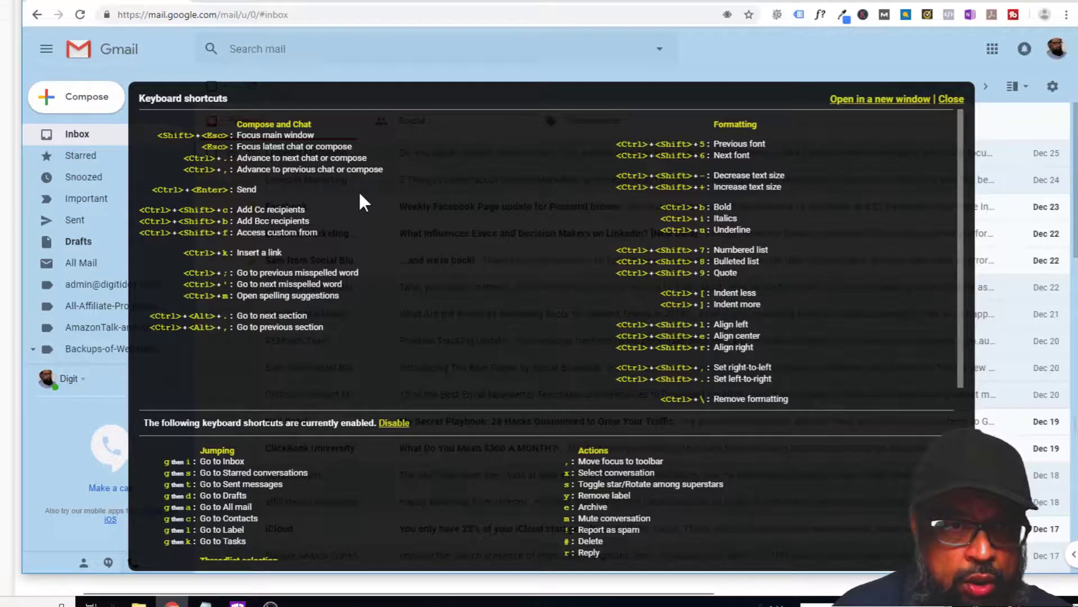
drag(962, 243, 984, 402)
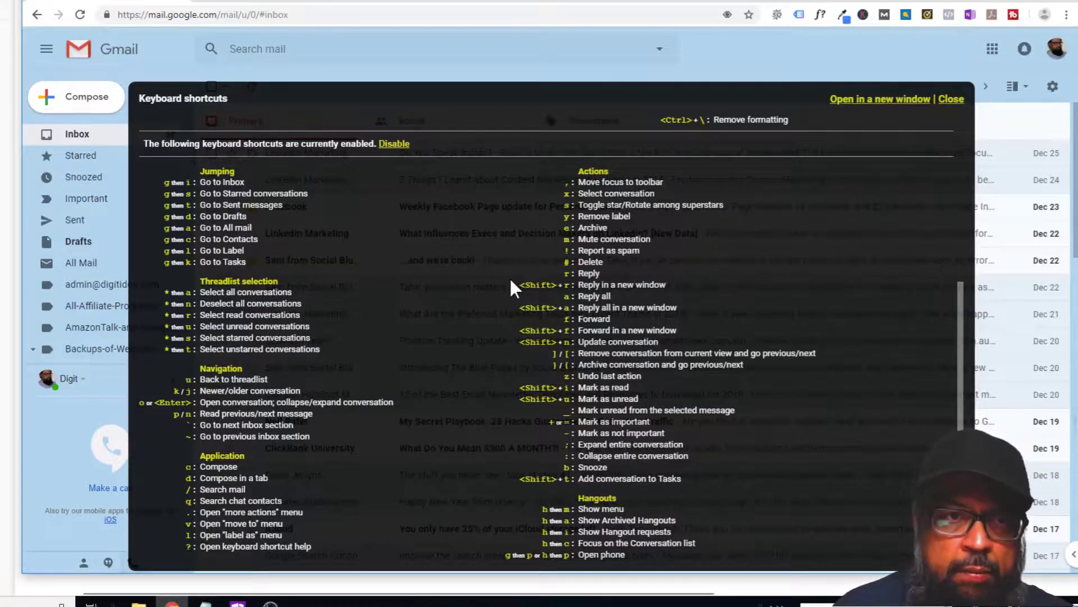
key(Escape)
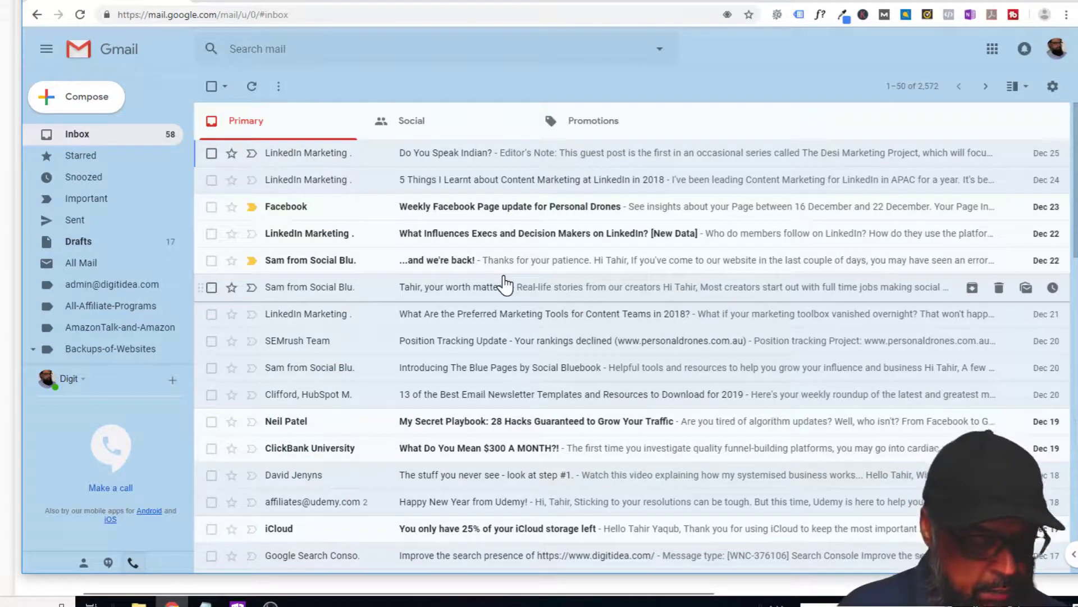
Step: Try compose (c) and discard the draft, then open 'Do You Speak Indian?' and start a reply with r
key(c)
click(966, 69)
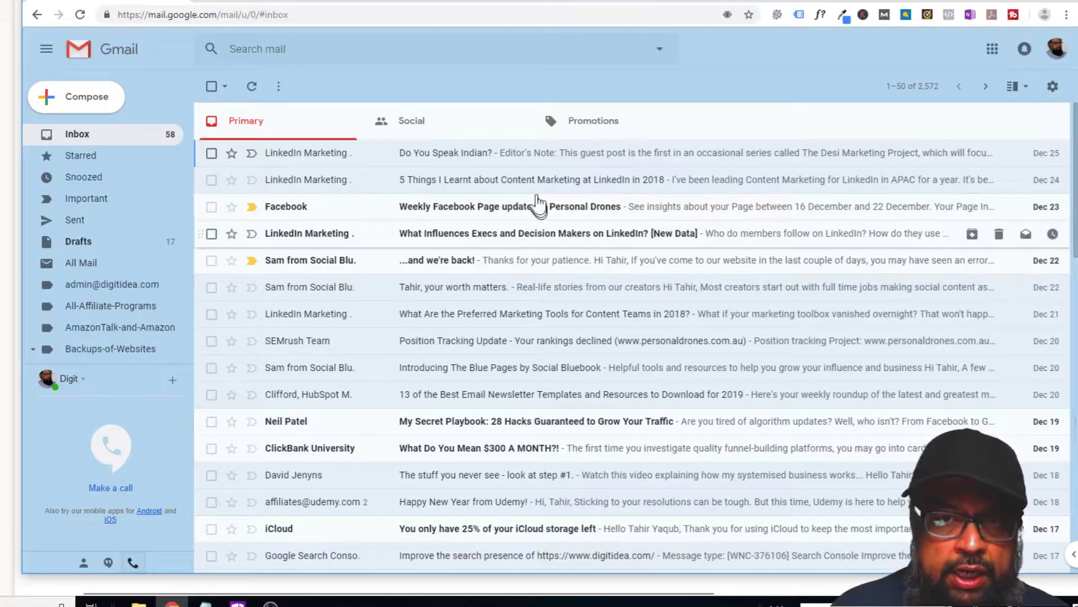
click(535, 160)
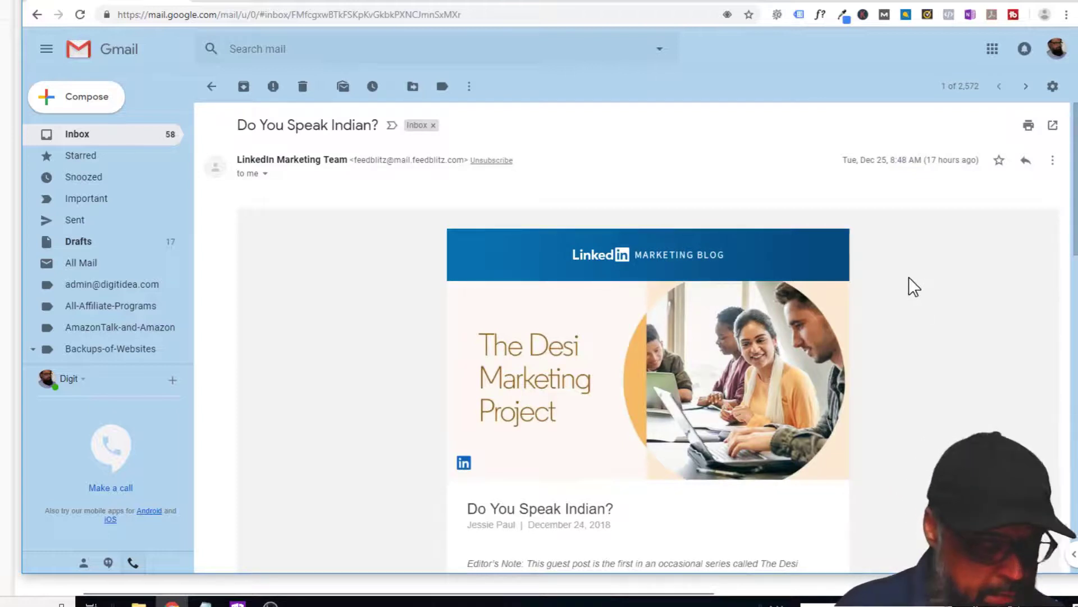
key(r)
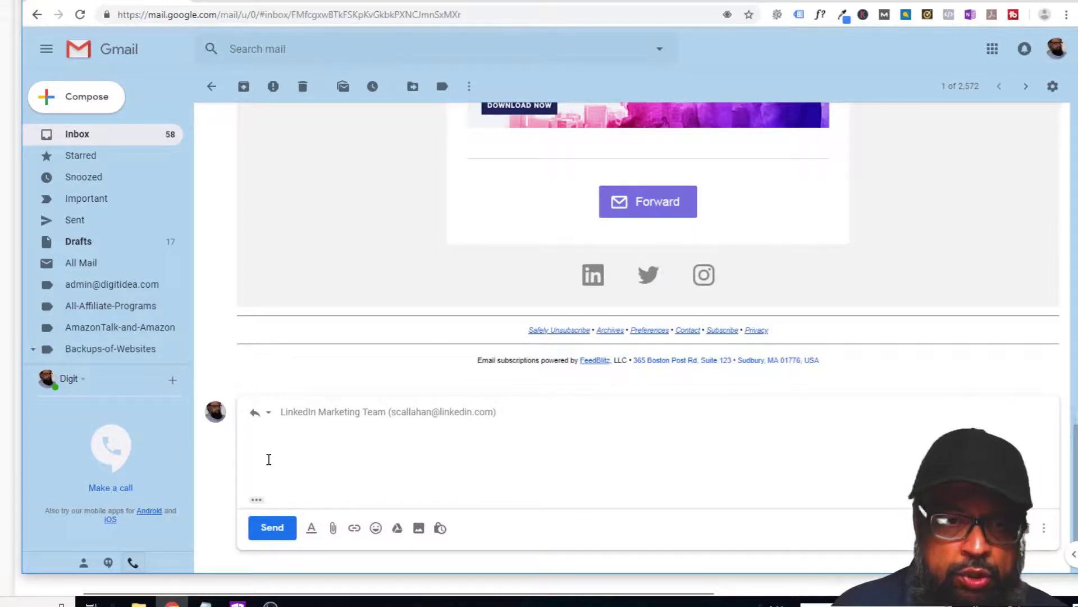
Step: Go back to the inbox, select unread conversations with * u, then clear the selection
click(79, 136)
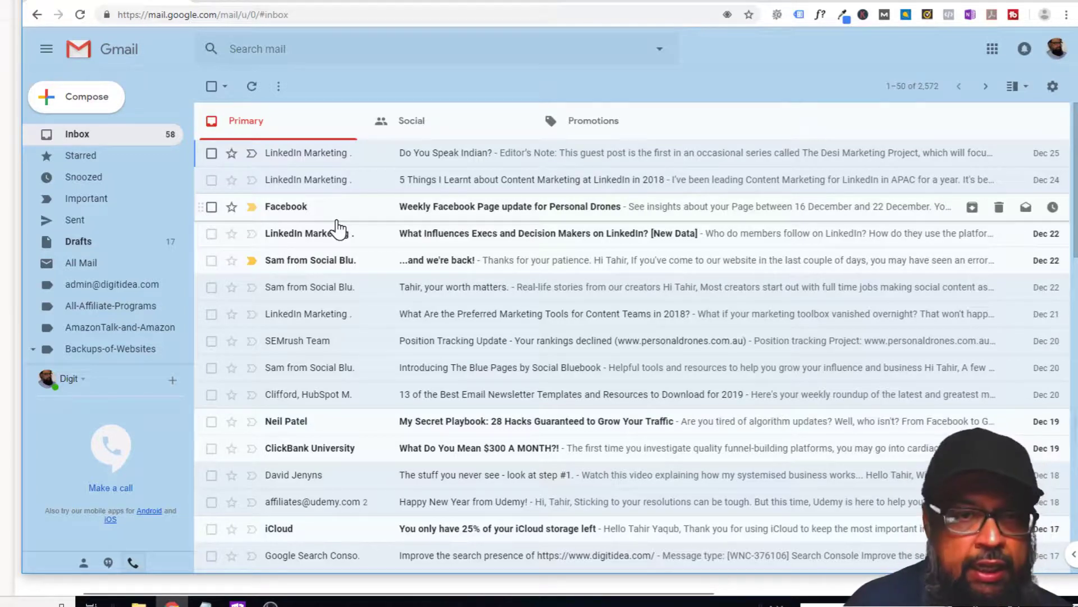
key(asterisk)
key(u)
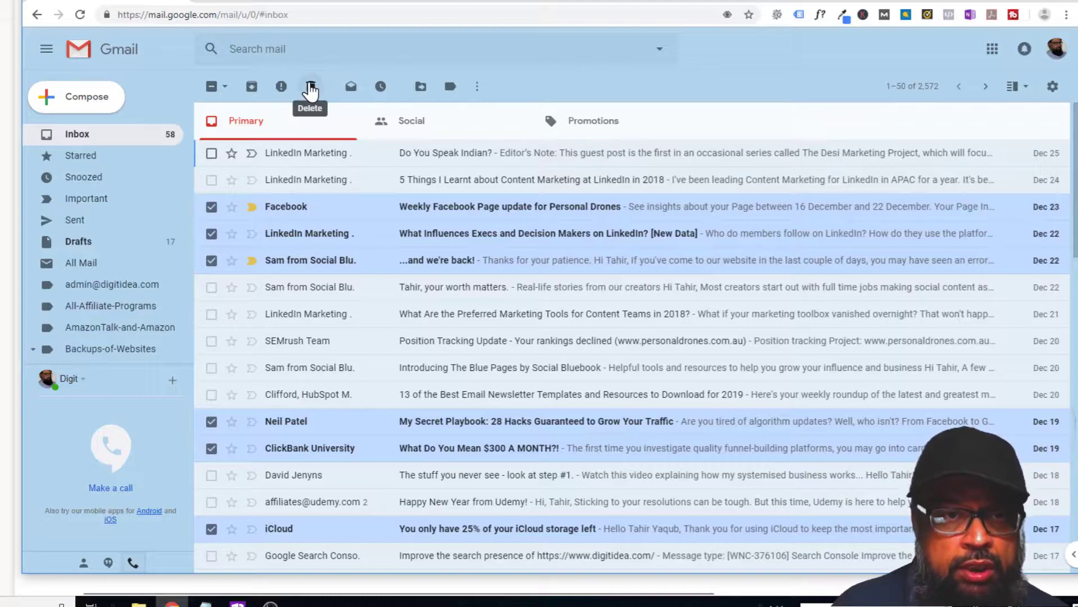
click(211, 88)
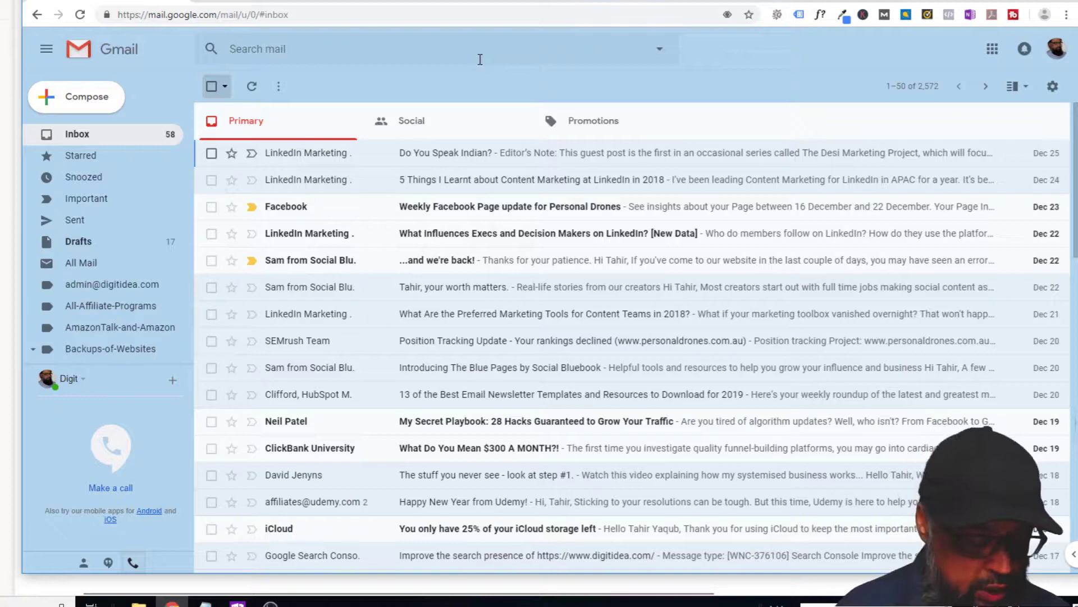
Step: Select the 19 unread conversations with * u, archive them with e, then undo the archive
key(asterisk)
key(u)
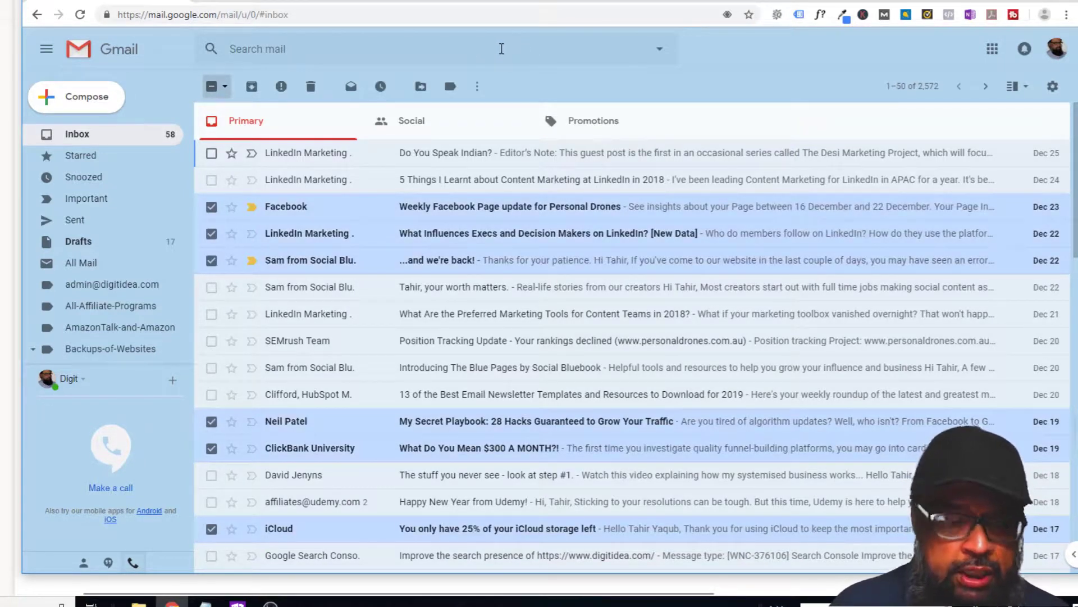
key(e)
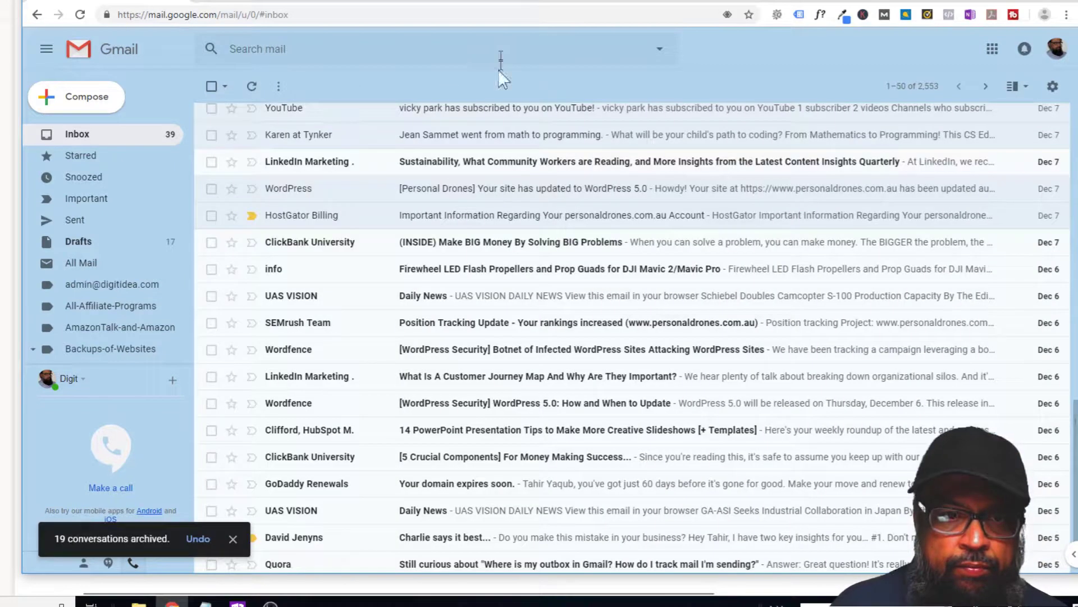
click(215, 543)
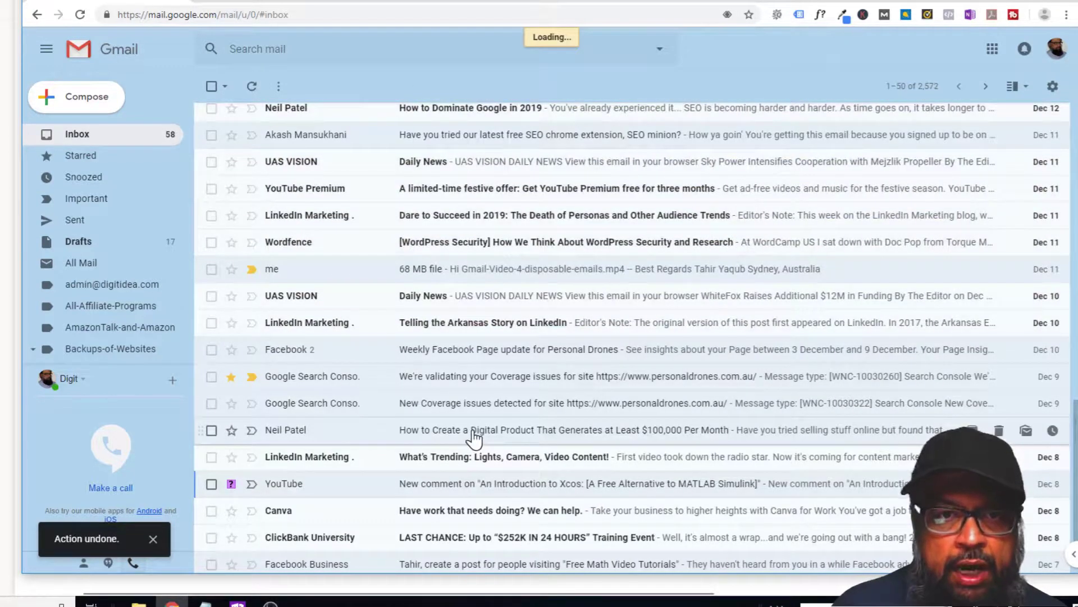
Step: Move up the conversation list with k three times, then down with j to the Dec 10 LinkedIn Marketing message
scroll(496, 374, up, 5)
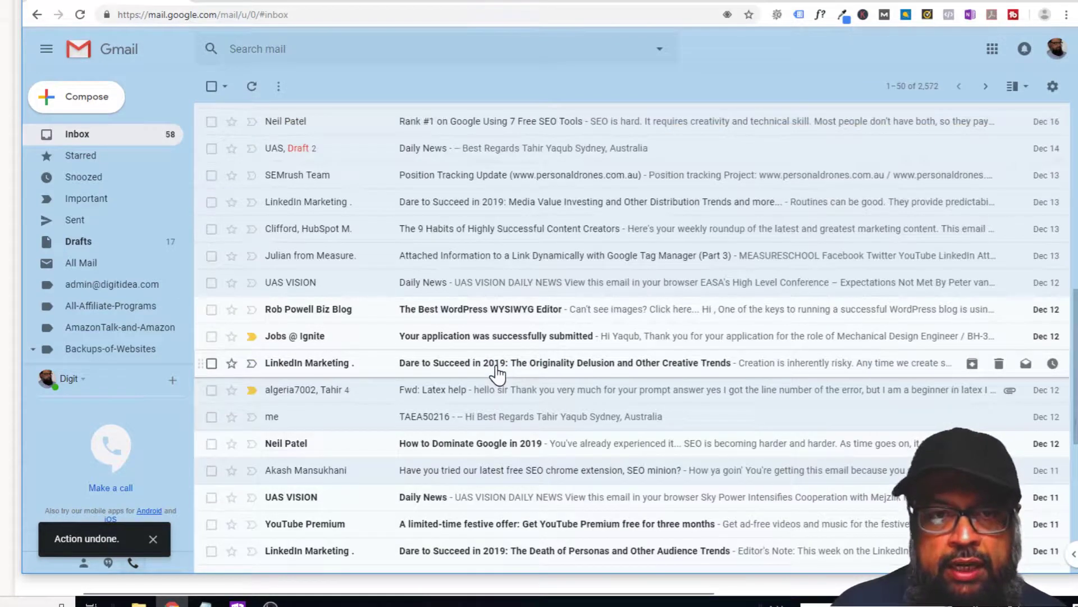
scroll(497, 375, down, 1)
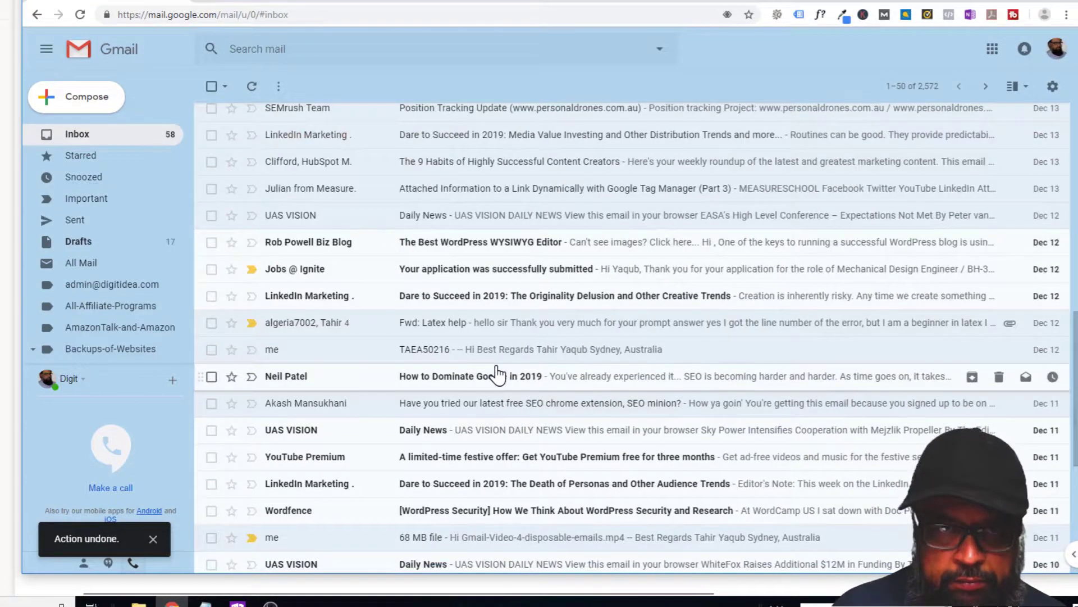
scroll(497, 374, up, 10)
scroll(430, 111, down, 15)
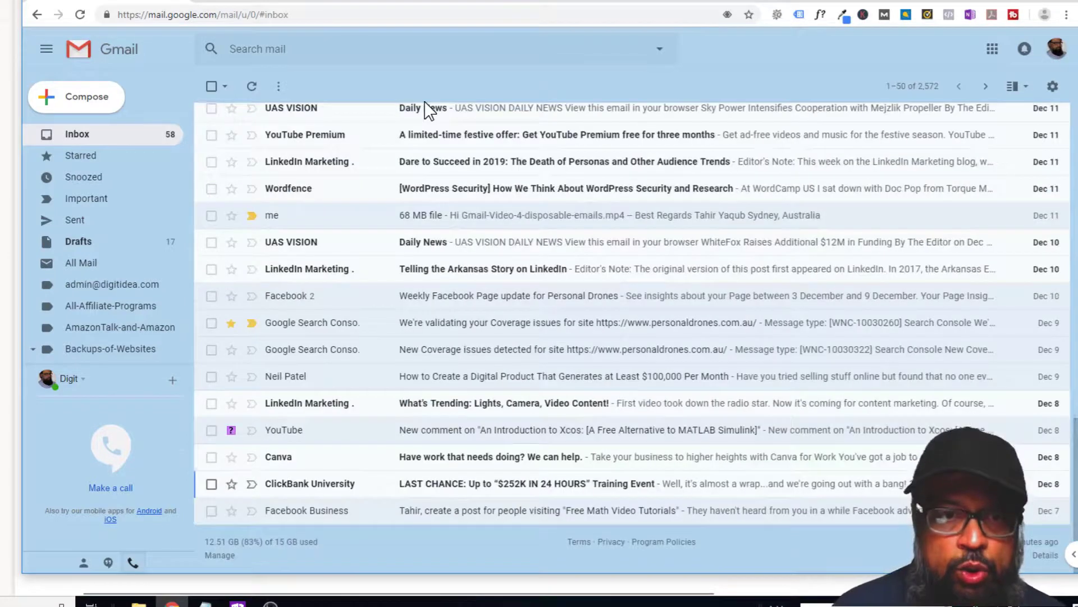
key(k)
key(k)
key(k)
key(k)
key(k)
key(k)
key(k)
key(k)
key(k)
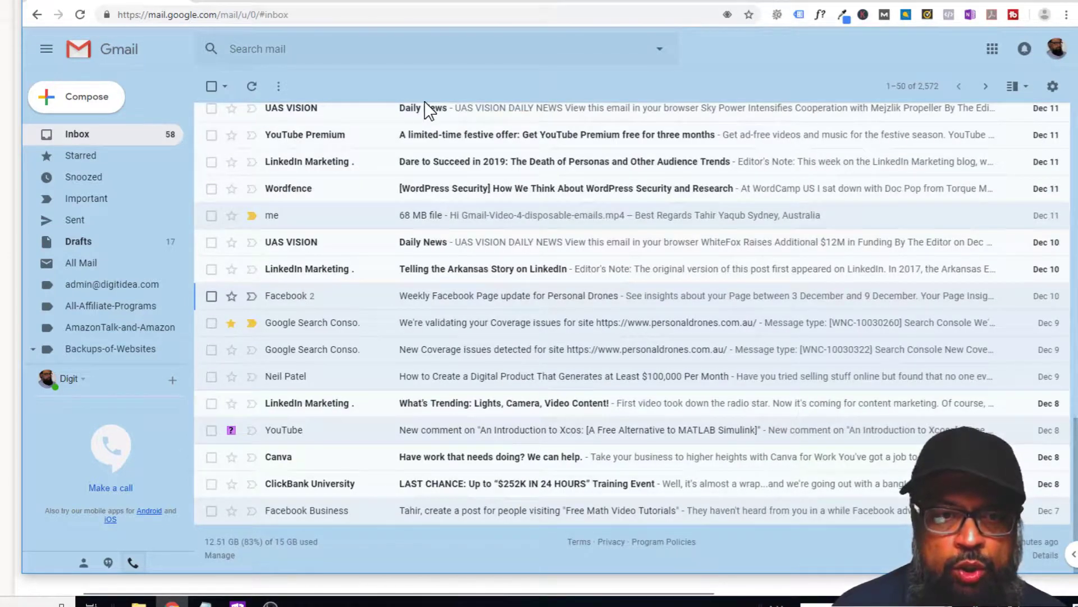
key(k)
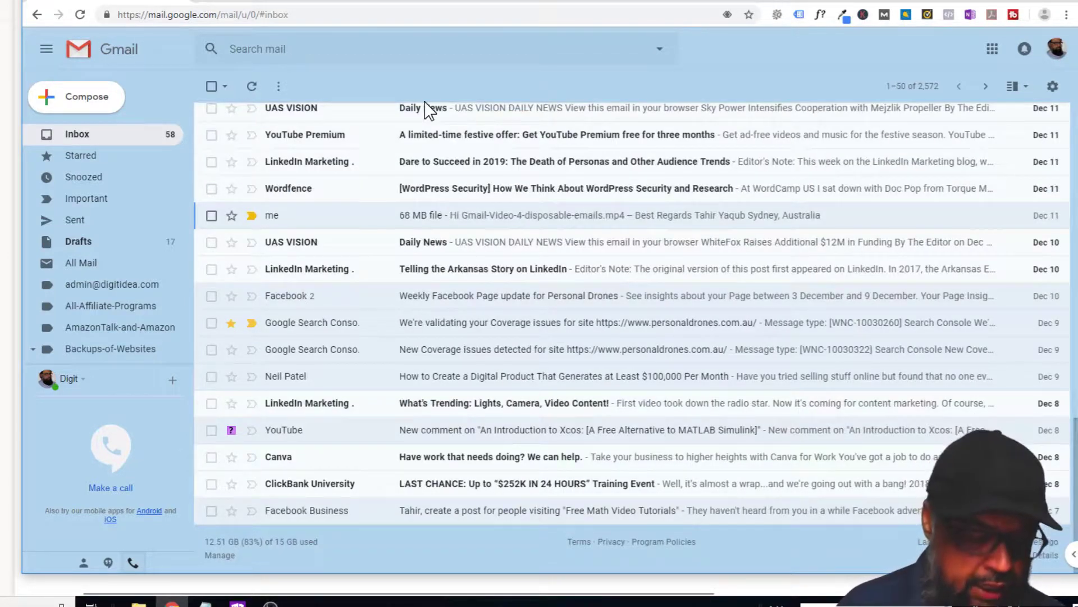
key(k)
key(k)
key(j)
key(j)
key(j)
key(j)
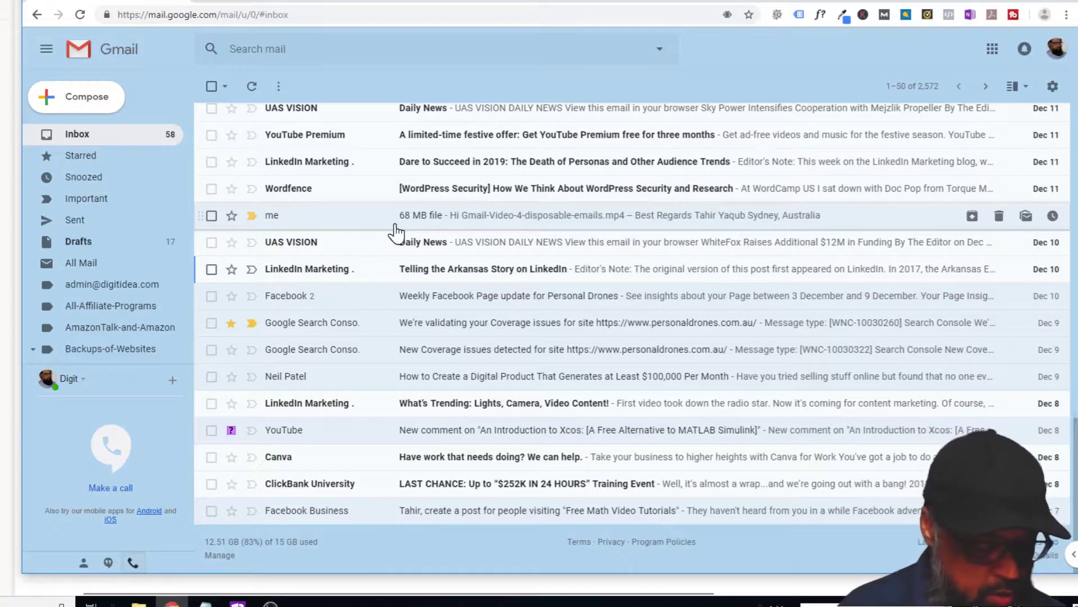
Step: Jump to the Starred folder with g s, then back to the inbox with g i
key(g)
key(s)
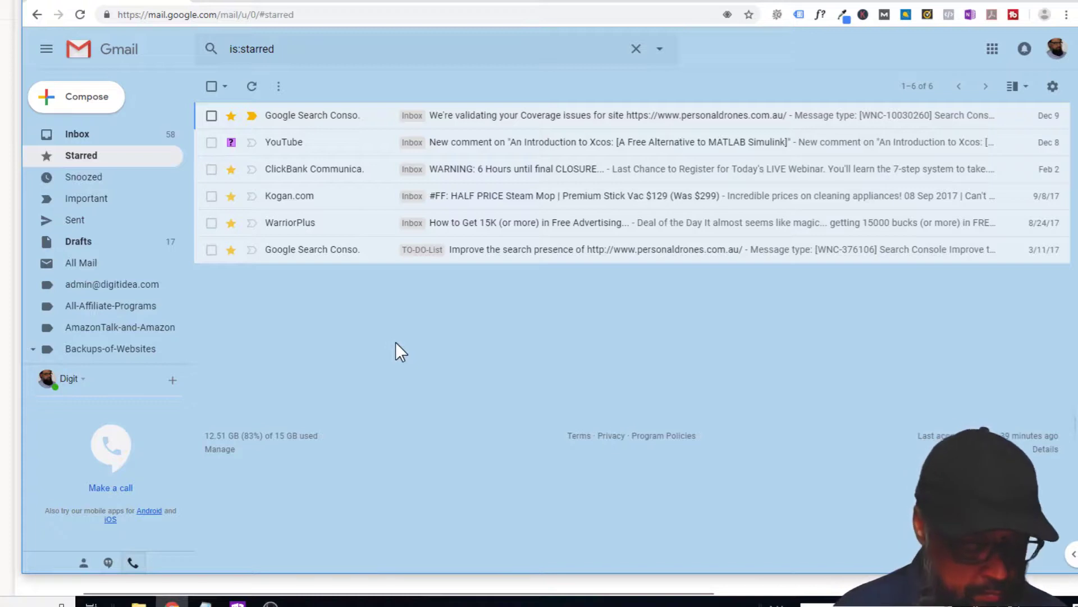
key(g)
key(i)
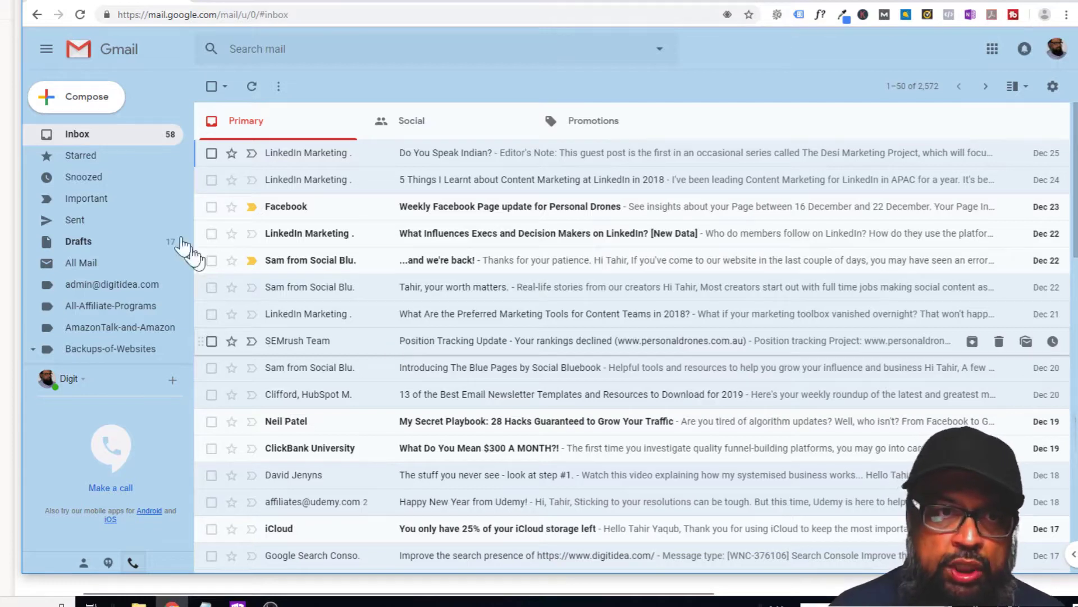
Step: Star the second email, '5 Things I Learnt about Content Marketing at LinkedIn in 2018', then go to Sent with g t
key(j)
key(s)
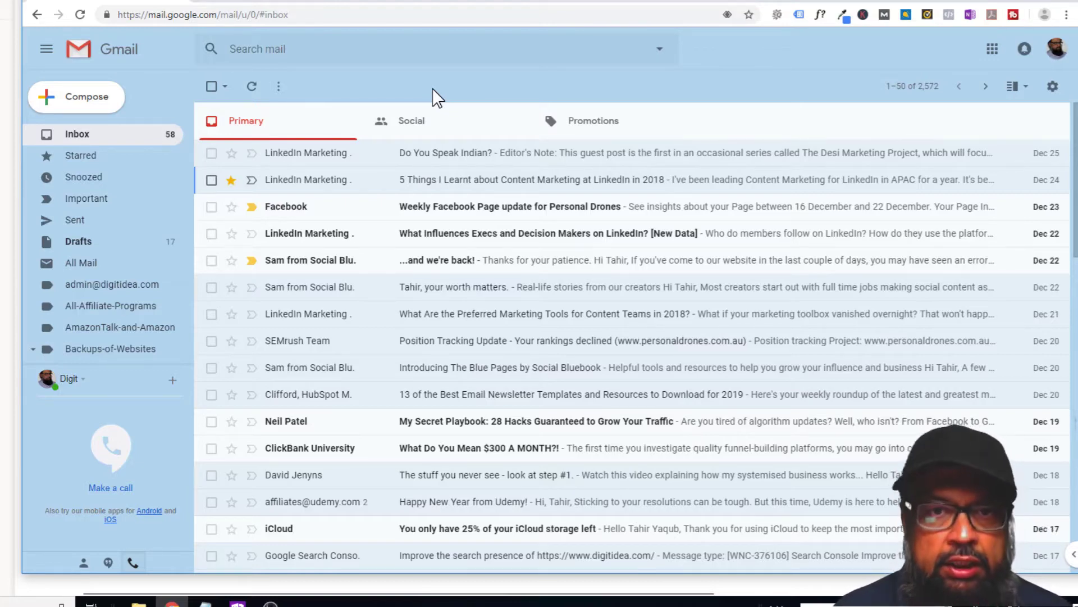
key(g)
key(t)
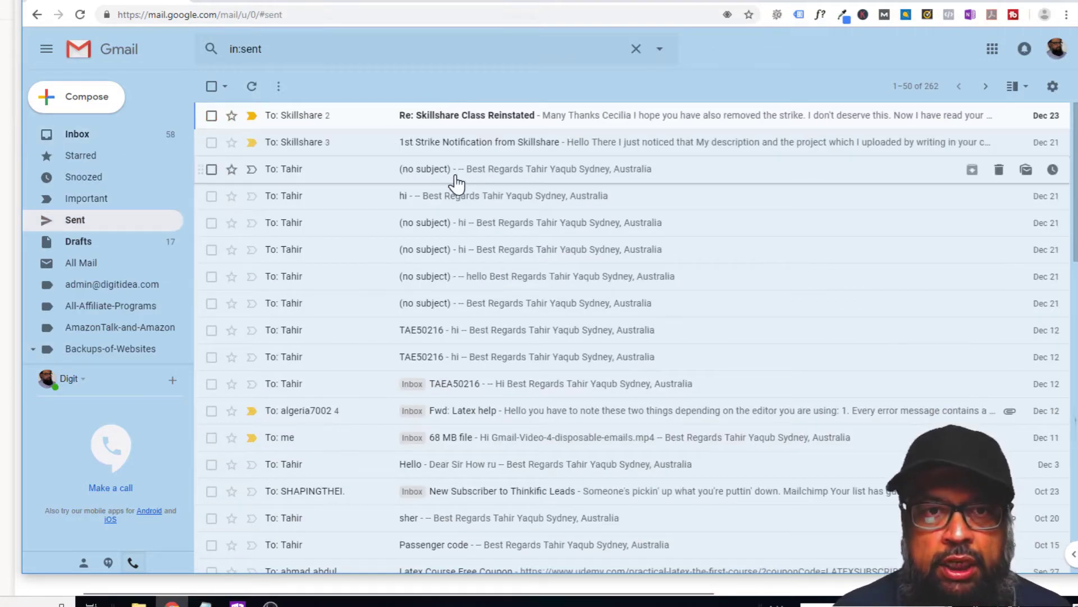
Step: Go to the inbox with g i and show the keyboard shortcuts reference with ?
key(g)
key(i)
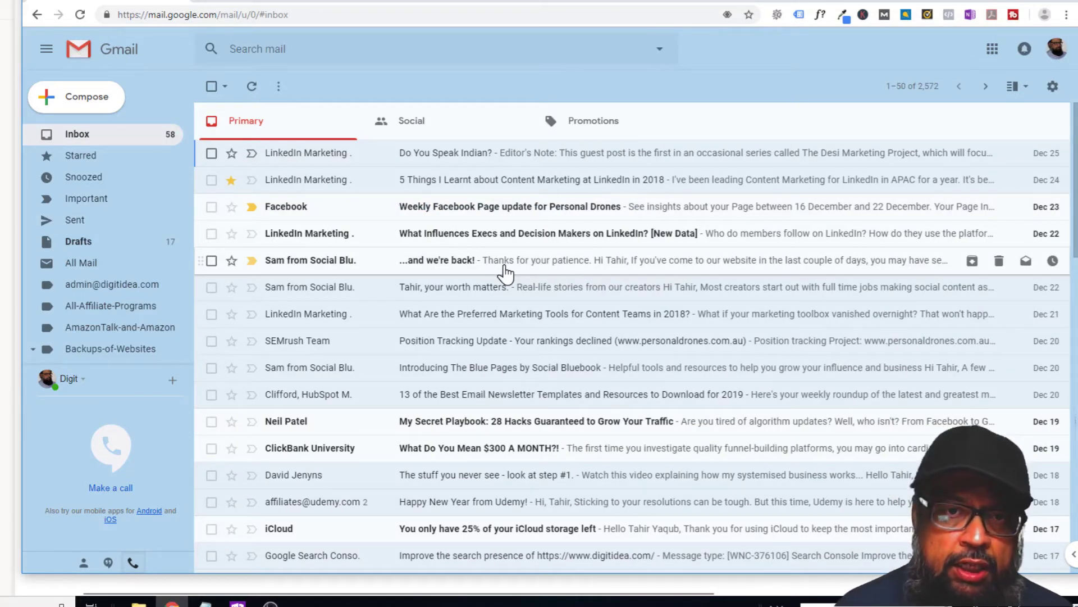
key(shift+slash)
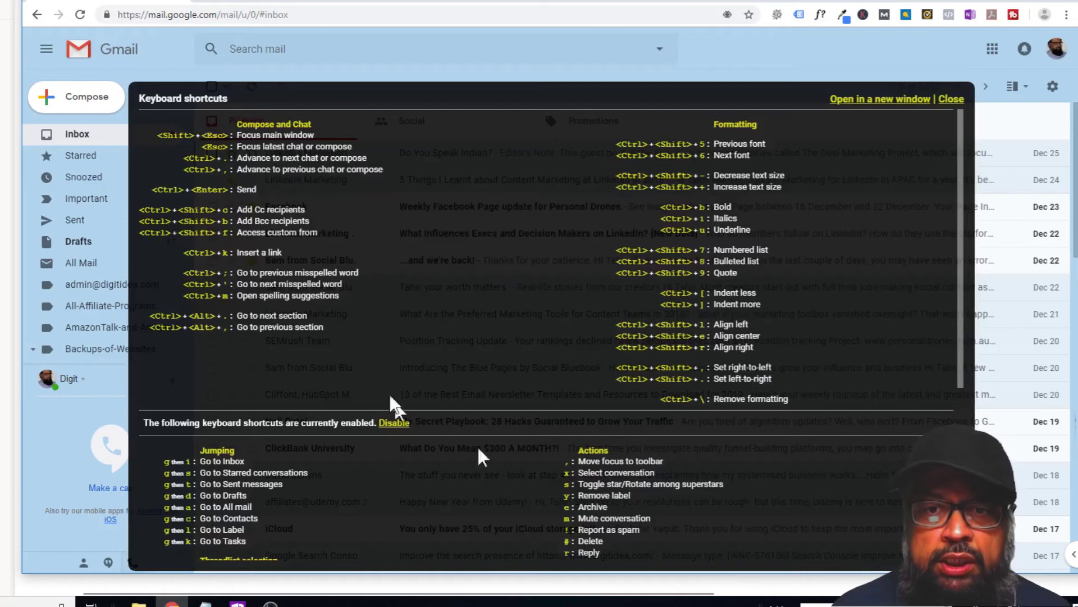